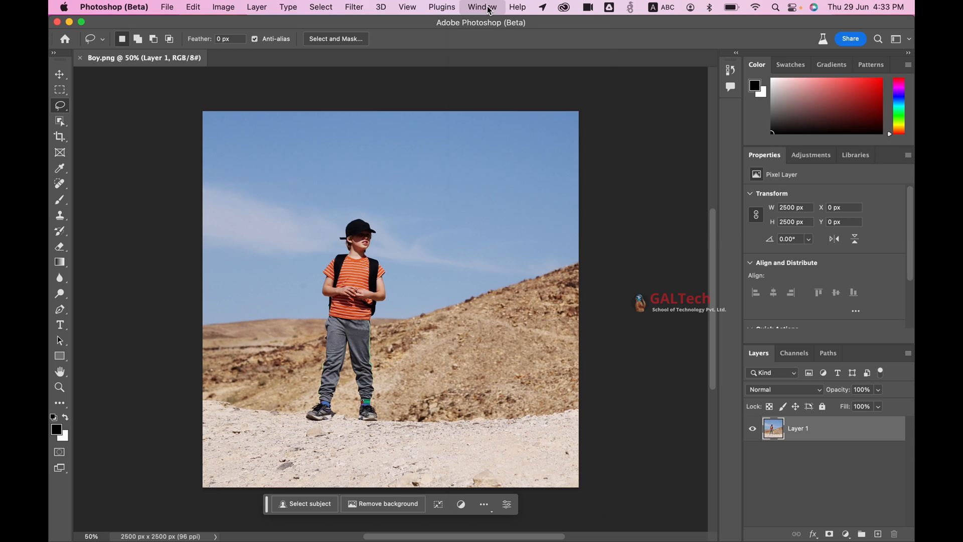
Hide the Contextual Task Bar and show it again.
{"action": "left_click", "coordinate": [483, 7]}
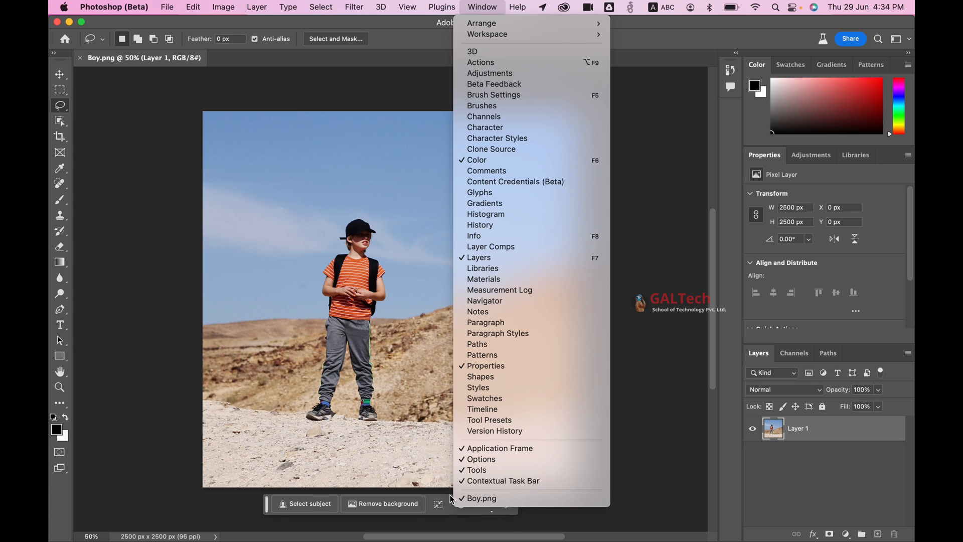
{"action": "left_click", "coordinate": [462, 480]}
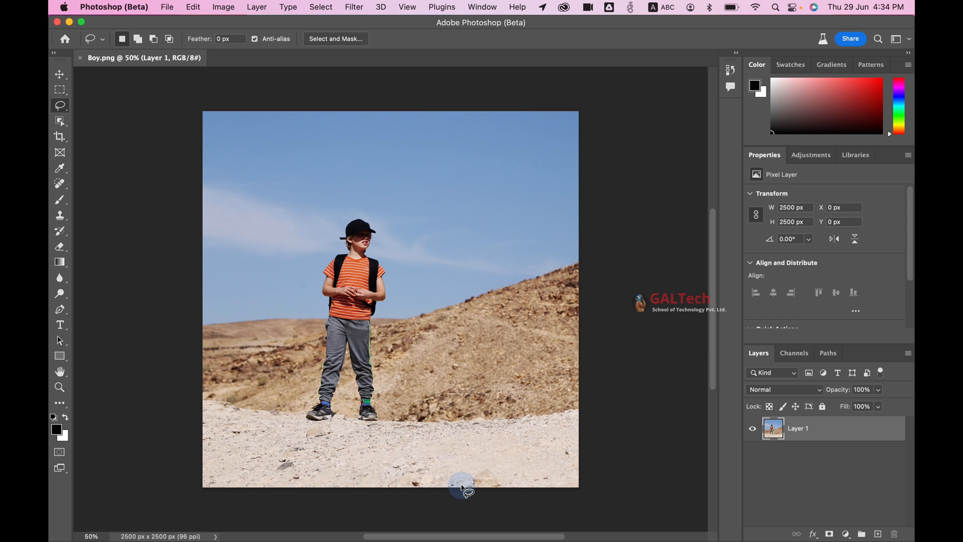
{"action": "left_click", "coordinate": [482, 8]}
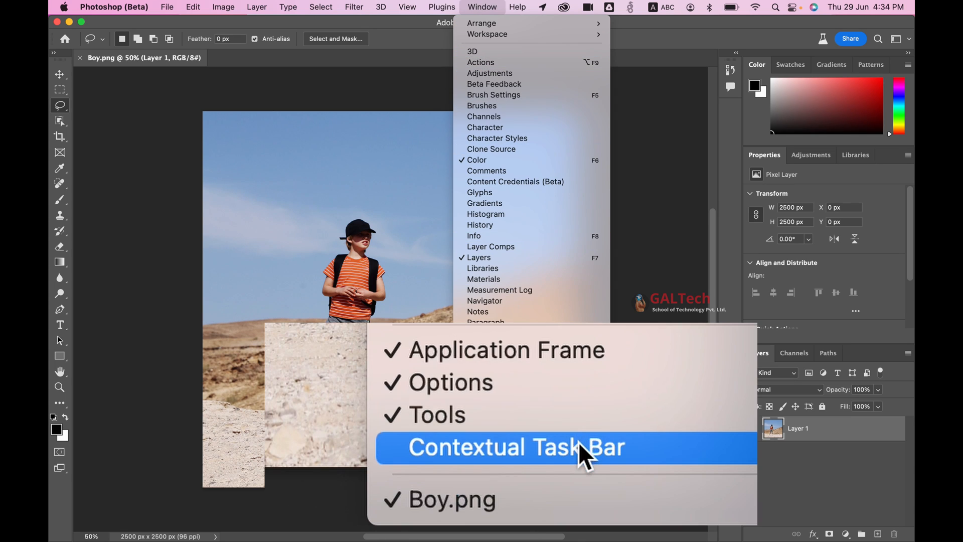
{"action": "left_click", "coordinate": [578, 443]}
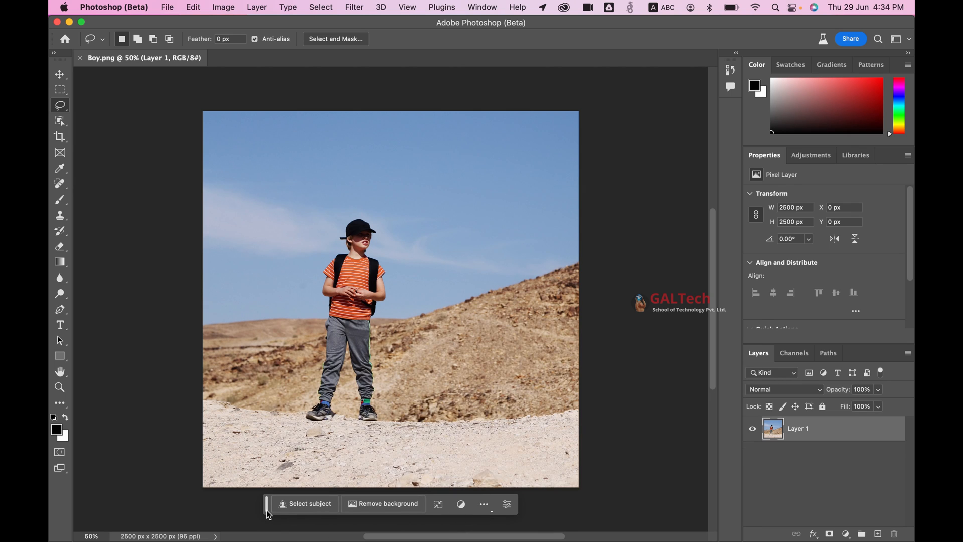
Move the Contextual Task Bar slightly sideways below the image and open its additional options.
{"action": "left_click_drag", "start_coordinate": [267, 511], "coordinate": [307, 515]}
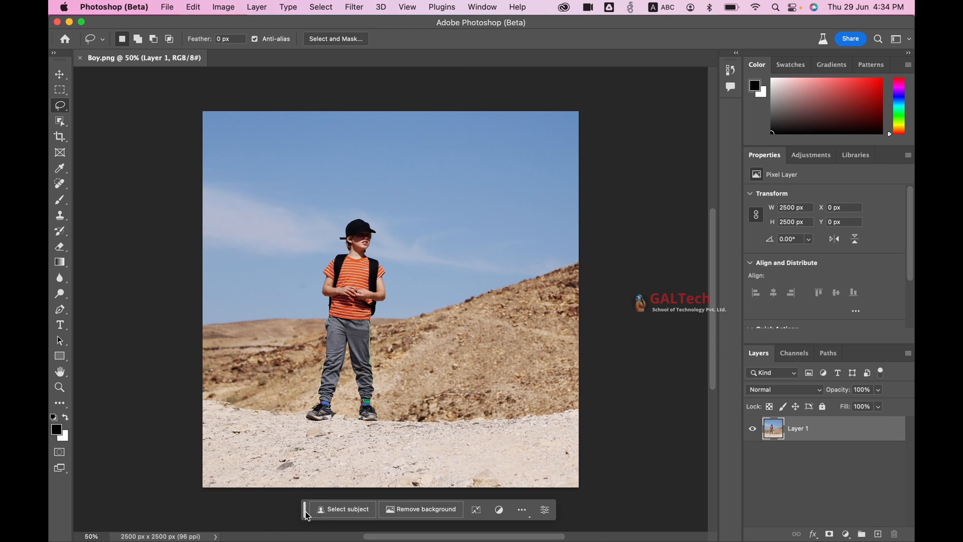
{"action": "left_click", "coordinate": [520, 513]}
{"action": "left_click", "coordinate": [535, 530]}
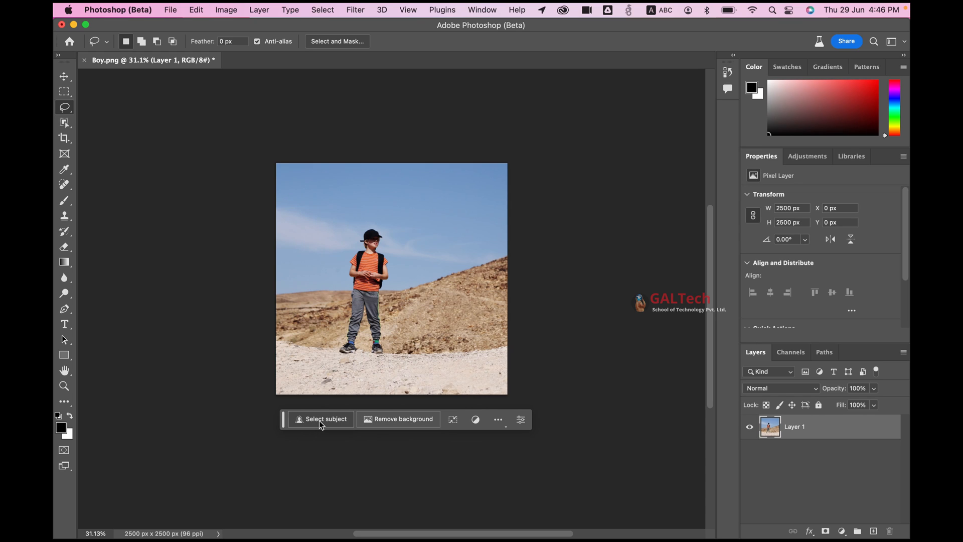
Select the subject, invert the selection to the background, and fill it using Generative Fill with the prompt "snowy mountains".
{"action": "left_click", "coordinate": [322, 419]}
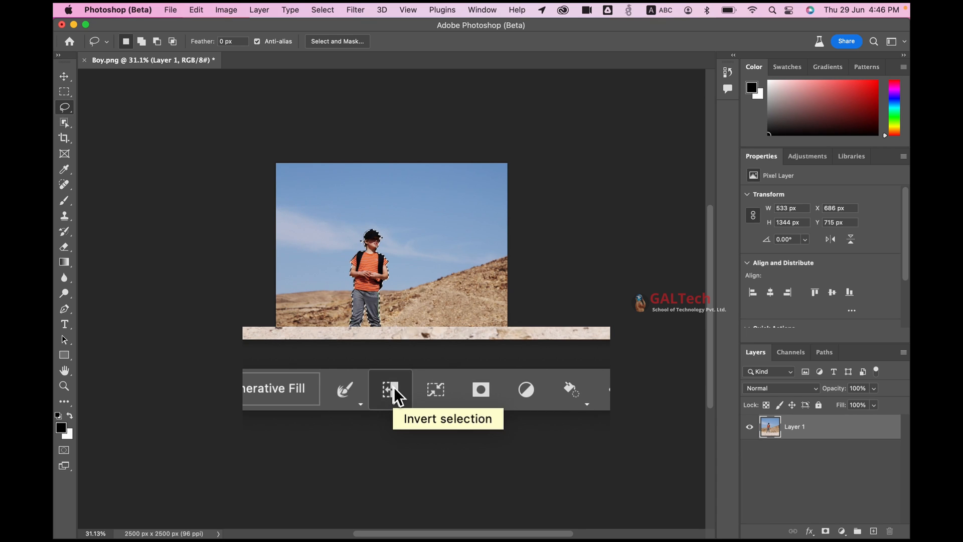
{"action": "left_click", "coordinate": [390, 420]}
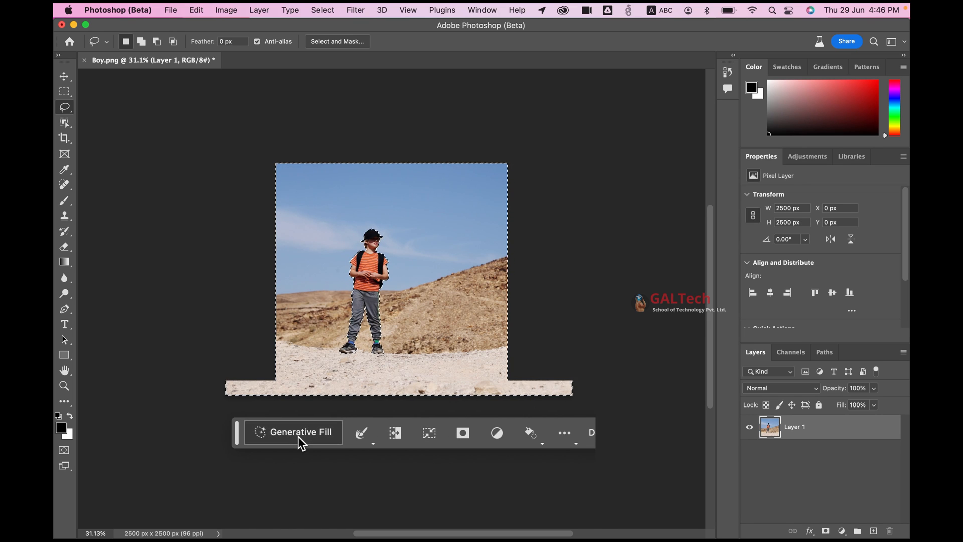
{"action": "left_click", "coordinate": [301, 441]}
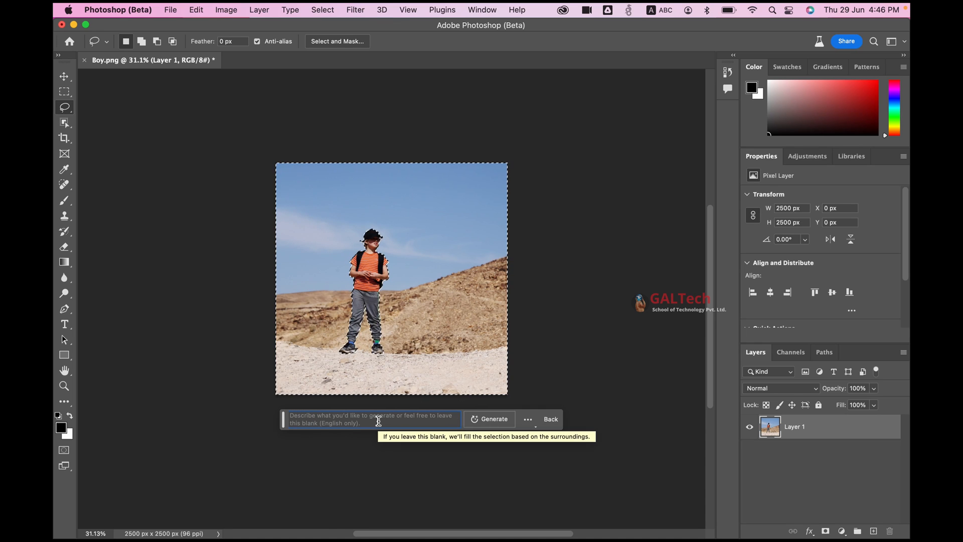
{"action": "type", "text": "snowy"}
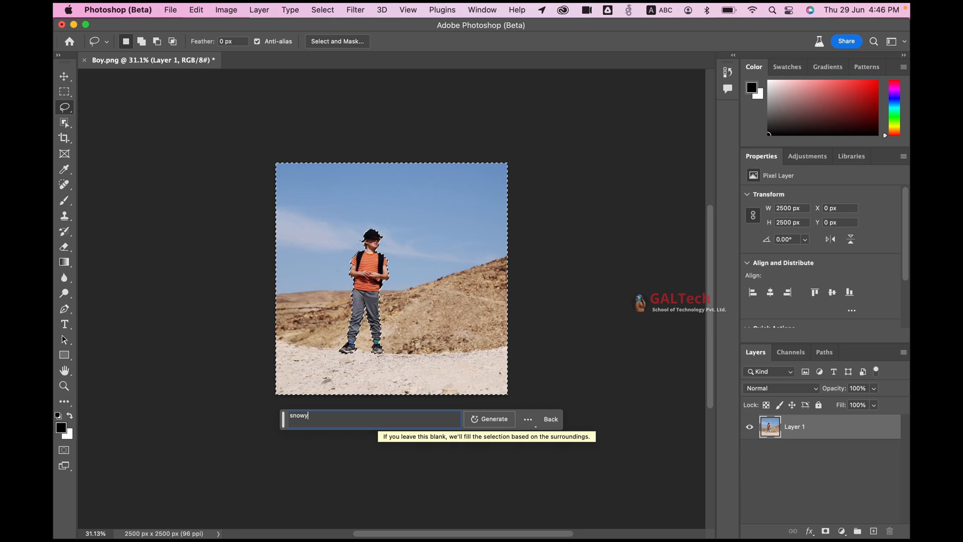
{"action": "type", "text": " mountains"}
{"action": "left_click", "coordinate": [501, 422]}
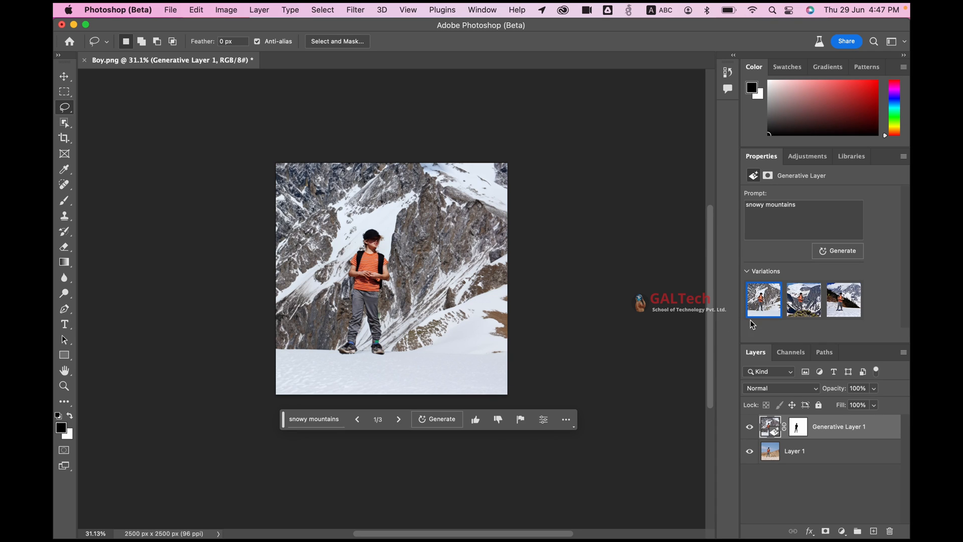
Compare the three snowy mountains variations and keep the third one as the background.
{"action": "left_click", "coordinate": [399, 423]}
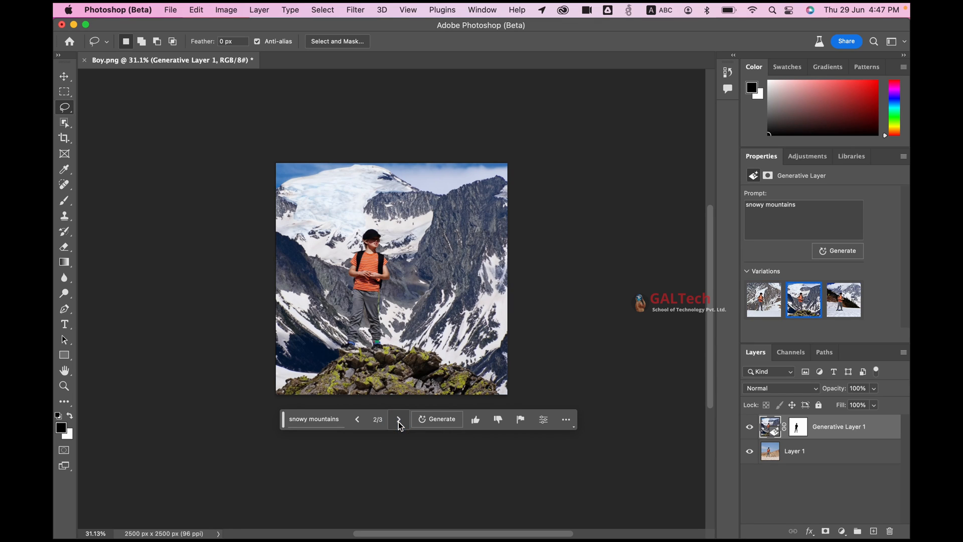
{"action": "left_click", "coordinate": [400, 424]}
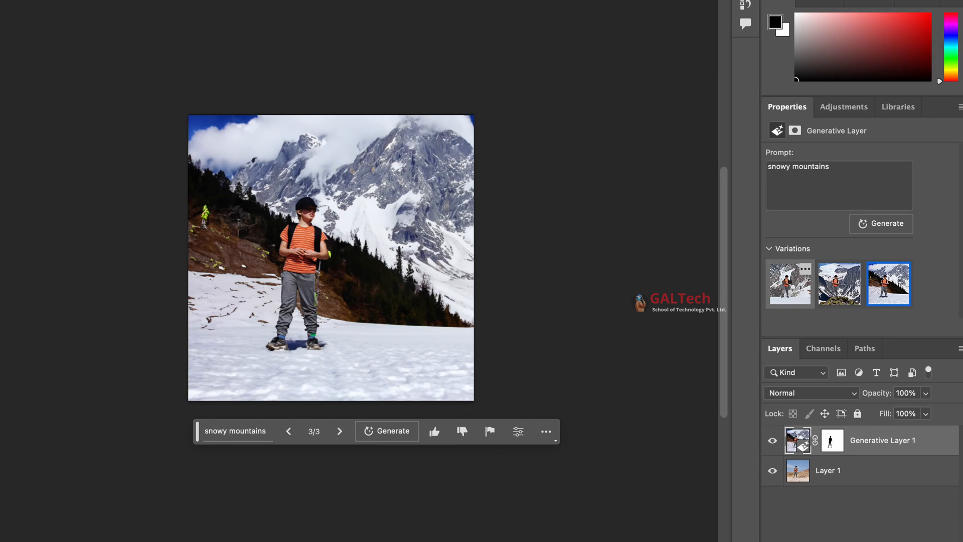
{"action": "left_click", "coordinate": [790, 283]}
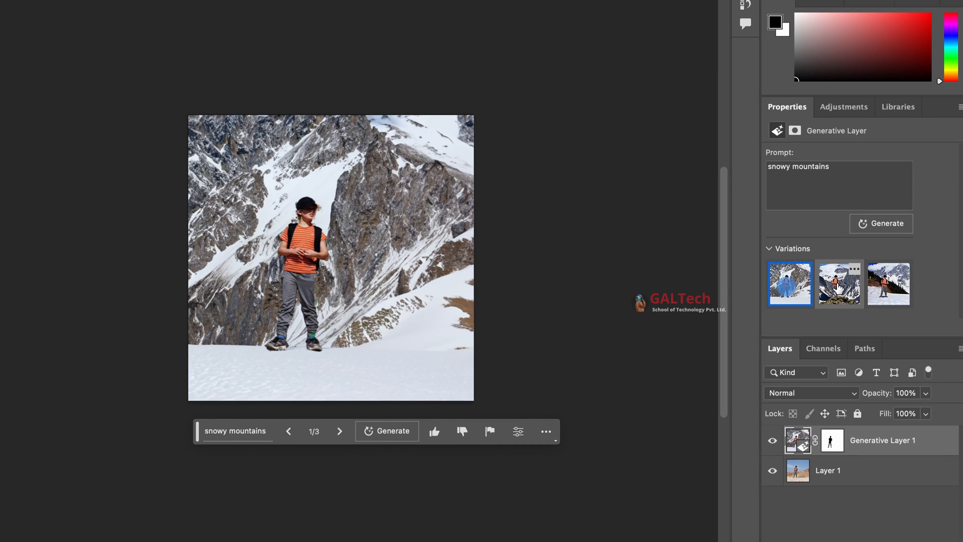
{"action": "left_click", "coordinate": [839, 284]}
{"action": "left_click", "coordinate": [879, 290]}
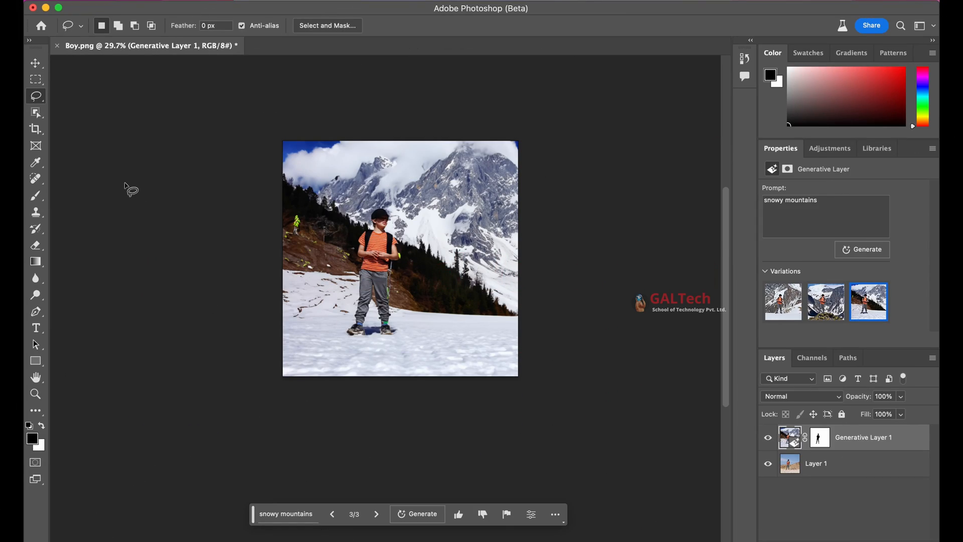
Extend the canvas with the Crop tool by nearly one photo width on the left and about three quarters on the right.
{"action": "left_click", "coordinate": [37, 133]}
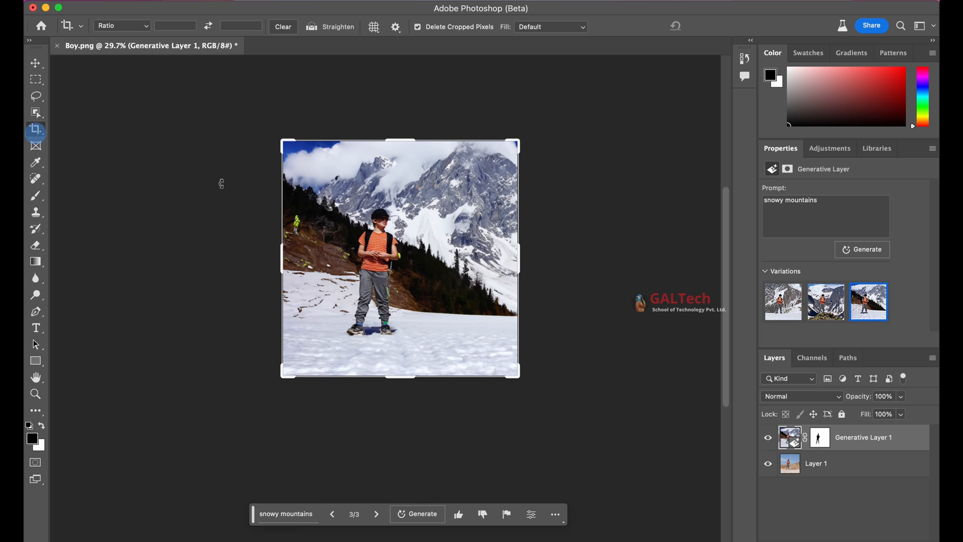
{"action": "left_click_drag", "start_coordinate": [280, 253], "coordinate": [177, 259]}
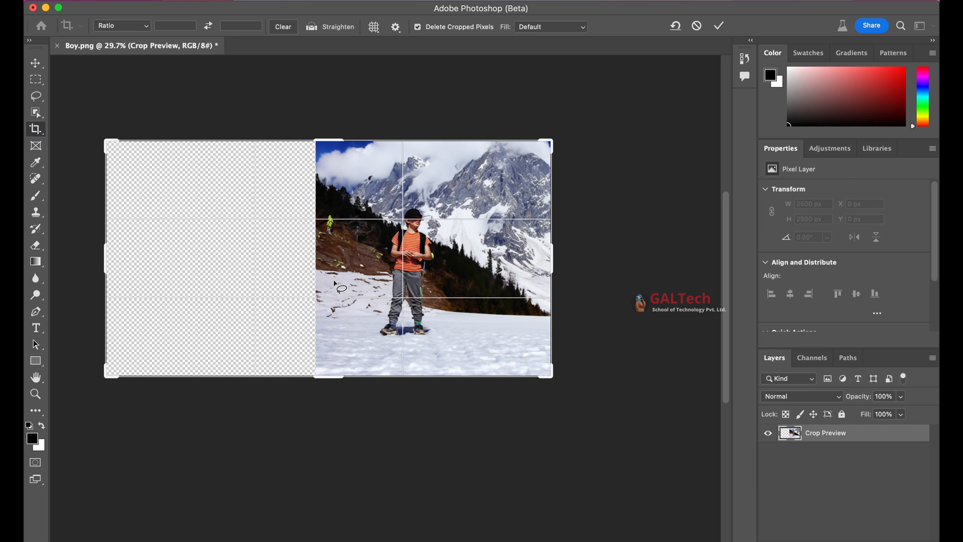
{"action": "left_click_drag", "start_coordinate": [553, 263], "coordinate": [644, 258]}
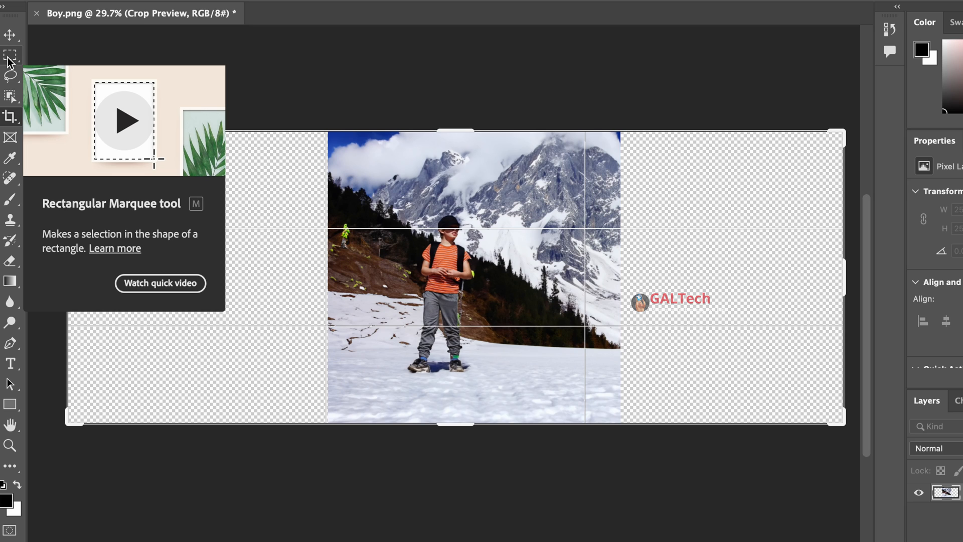
Select the empty canvas left of the photo with a narrow overlap and fill it using Generative Fill without a prompt.
{"action": "left_click", "coordinate": [8, 57]}
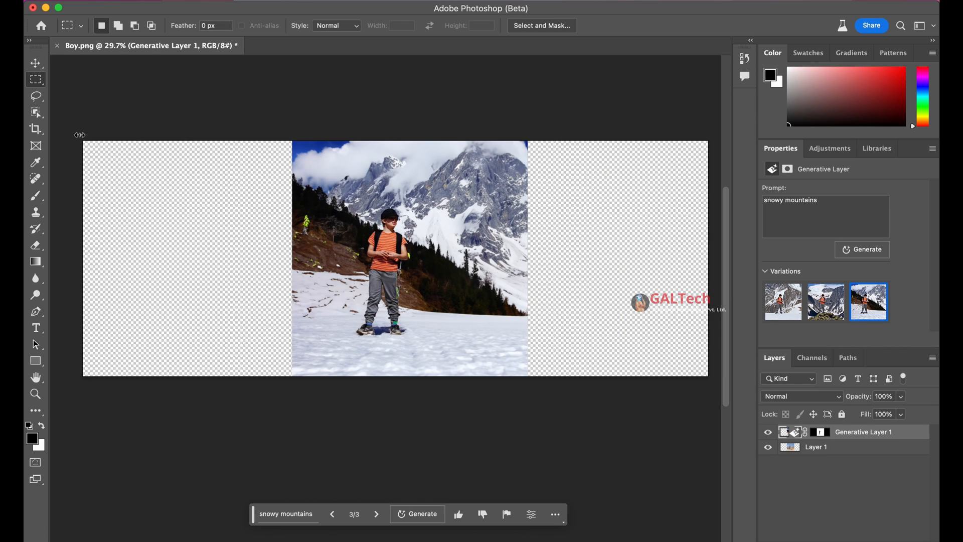
{"action": "left_click_drag", "start_coordinate": [78, 135], "coordinate": [89, 147]}
{"action": "left_click_drag", "start_coordinate": [288, 273], "coordinate": [300, 387]}
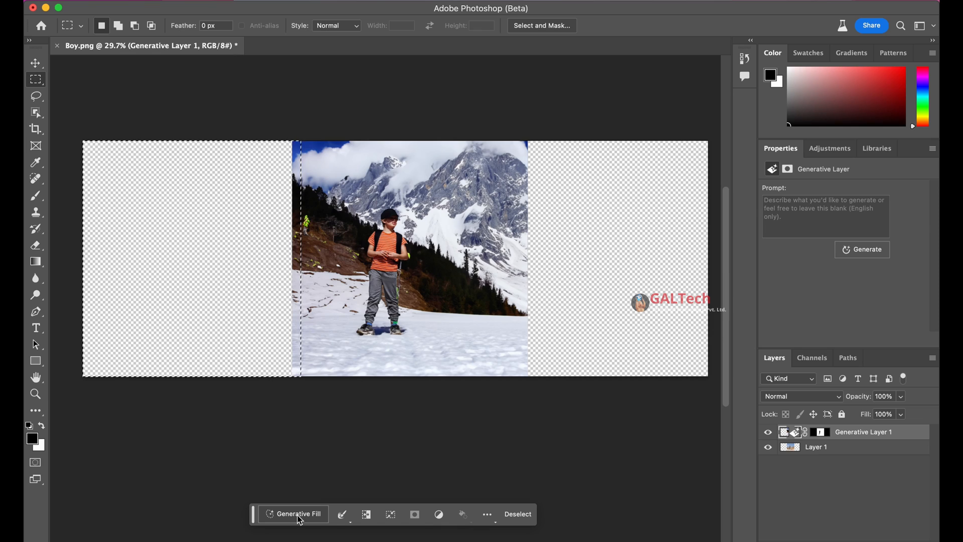
{"action": "left_click", "coordinate": [299, 517]}
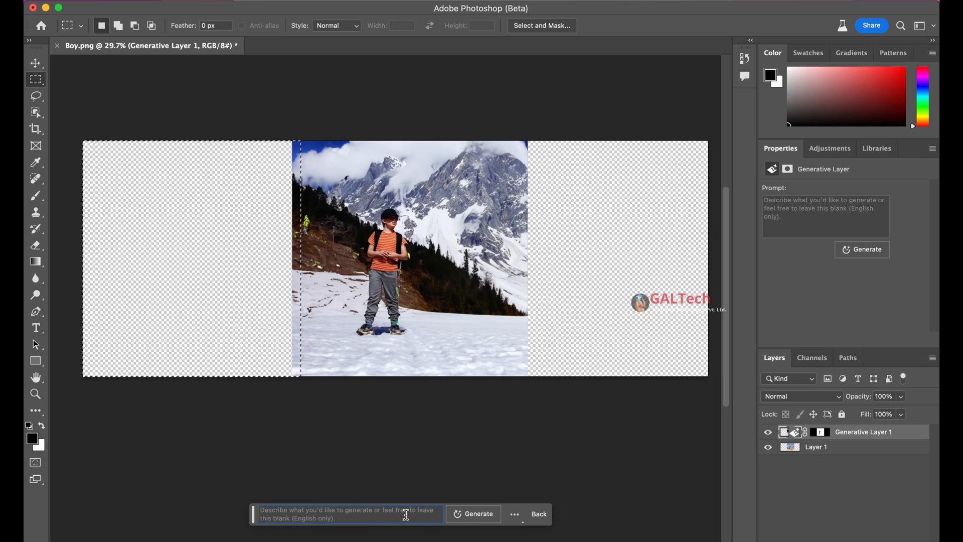
{"action": "left_click", "coordinate": [477, 514]}
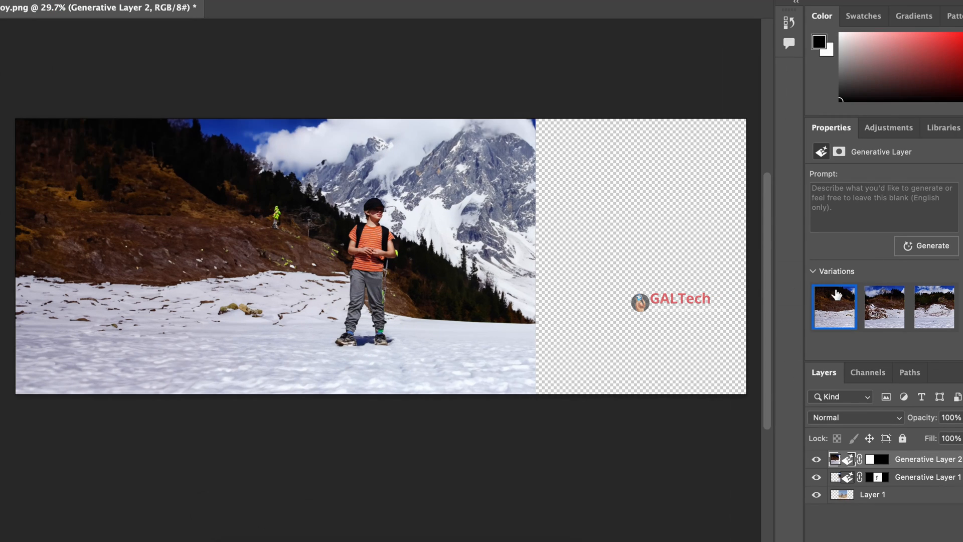
Compare the variations generated for the left extension and keep the first one.
{"action": "left_click", "coordinate": [888, 314]}
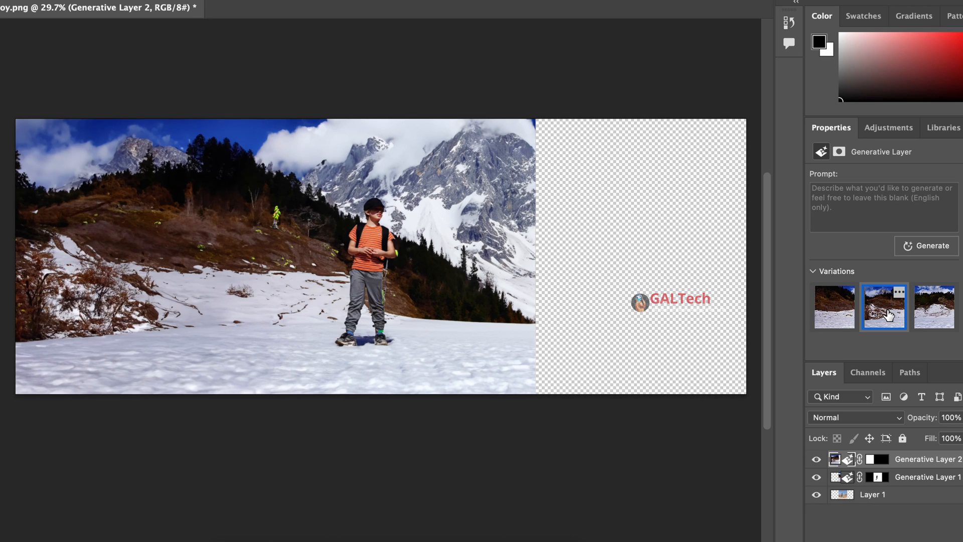
{"action": "left_click", "coordinate": [928, 322]}
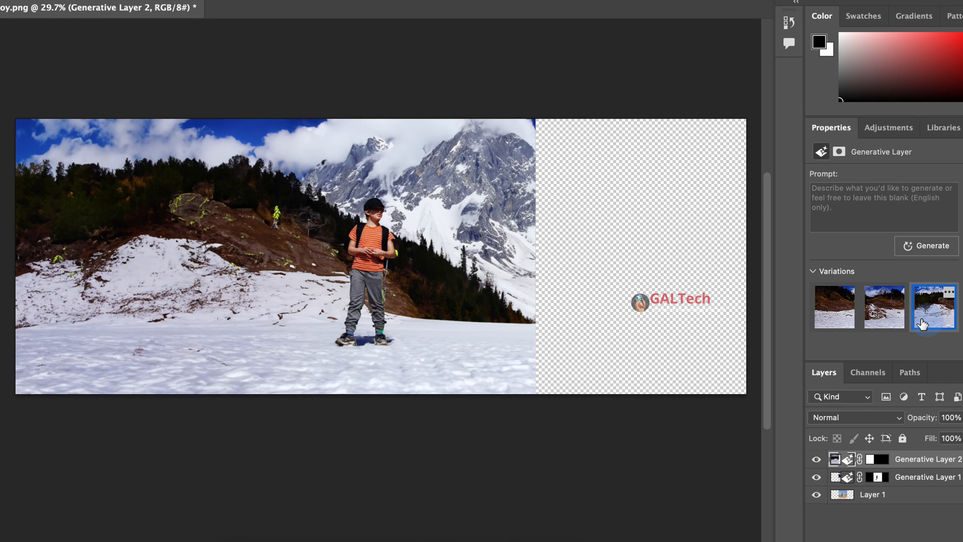
{"action": "left_click", "coordinate": [828, 317]}
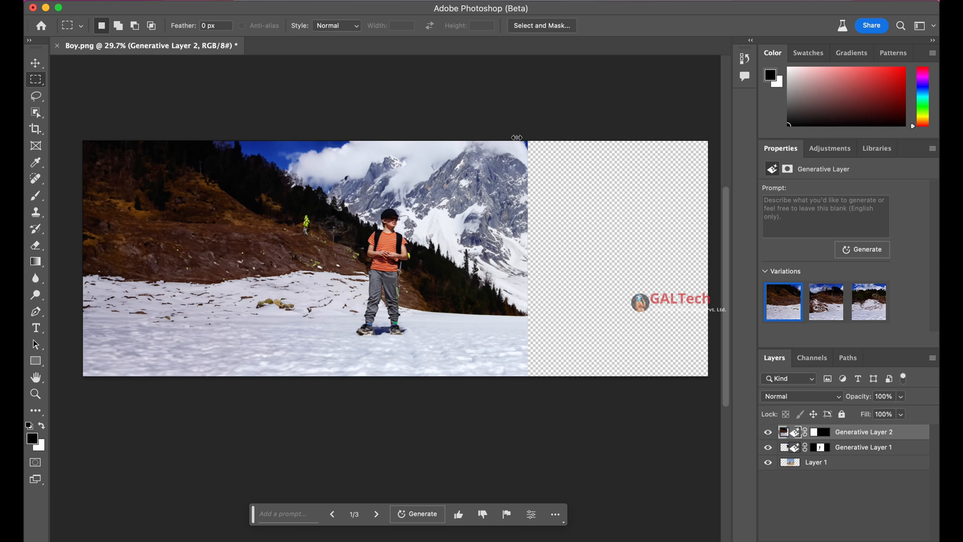
Select the empty canvas right of the photo with a narrow overlap and fill it using Generative Fill without a prompt.
{"action": "left_click_drag", "start_coordinate": [518, 141], "coordinate": [715, 375]}
{"action": "left_click", "coordinate": [303, 513]}
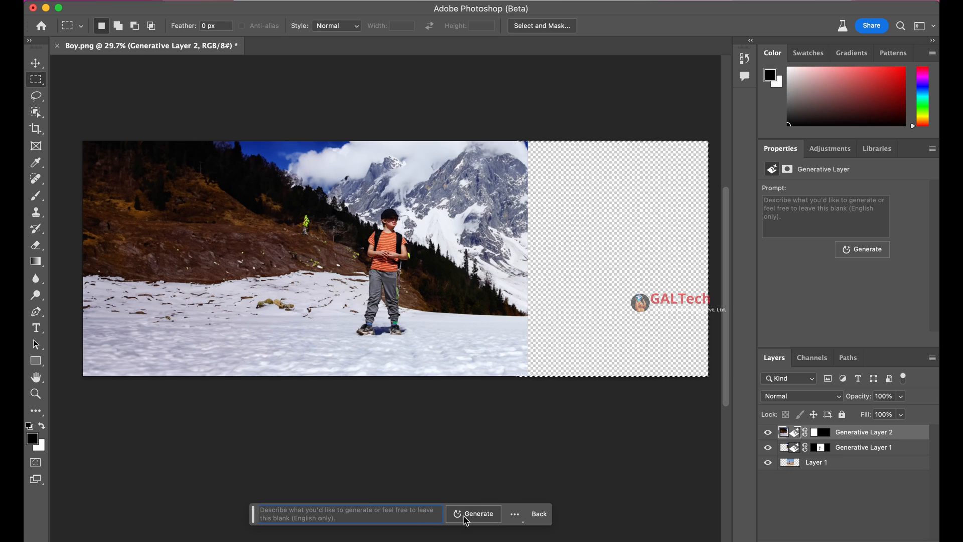
{"action": "left_click", "coordinate": [467, 516]}
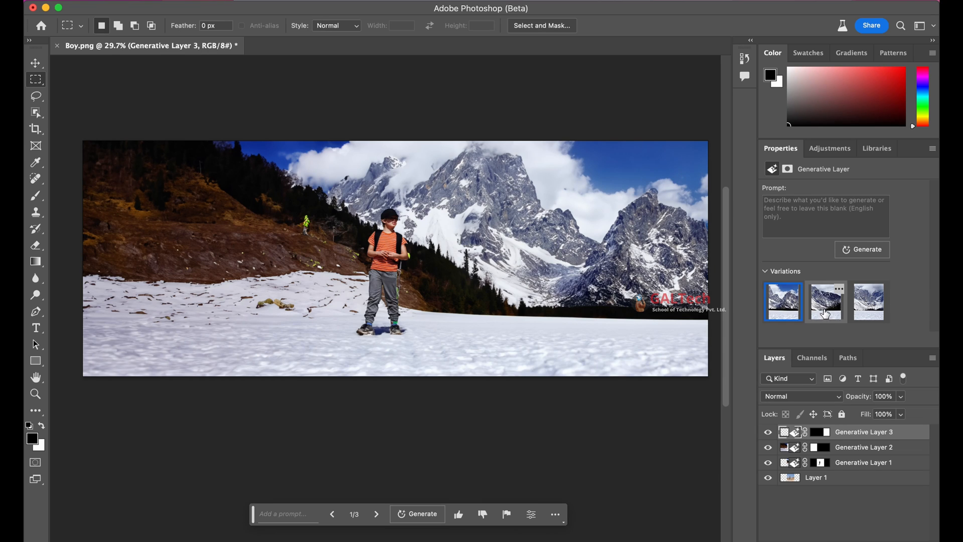
Compare the variations generated for the right extension and keep the second one.
{"action": "left_click", "coordinate": [376, 516]}
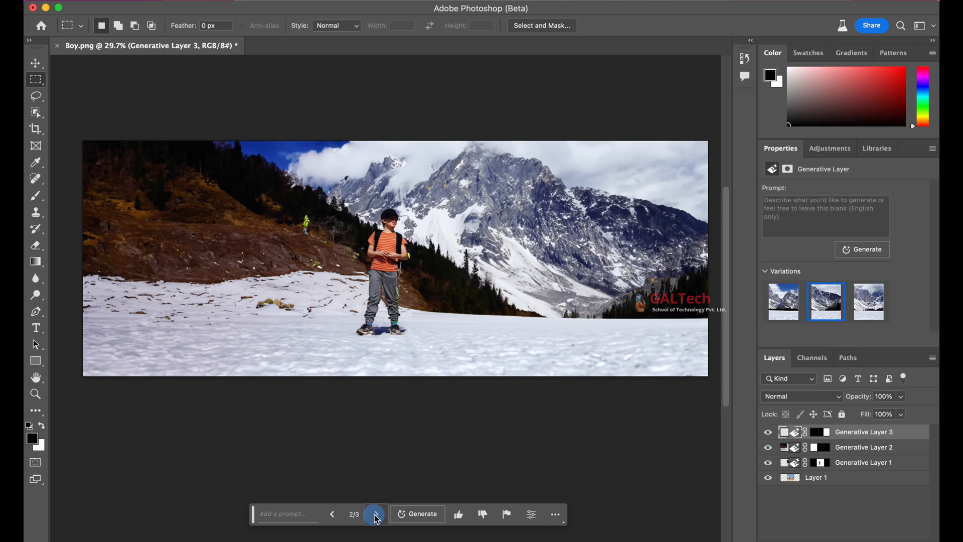
{"action": "left_click", "coordinate": [377, 517]}
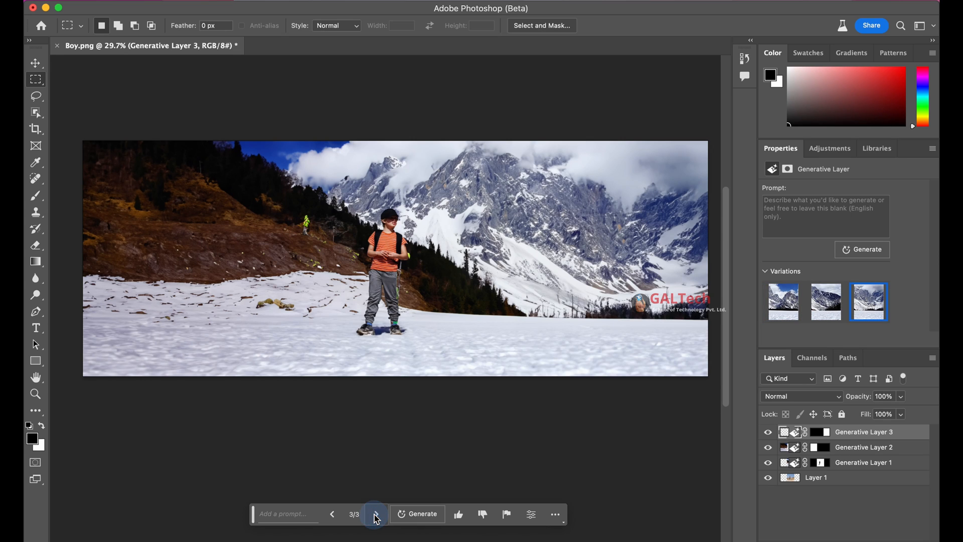
{"action": "left_click", "coordinate": [334, 517]}
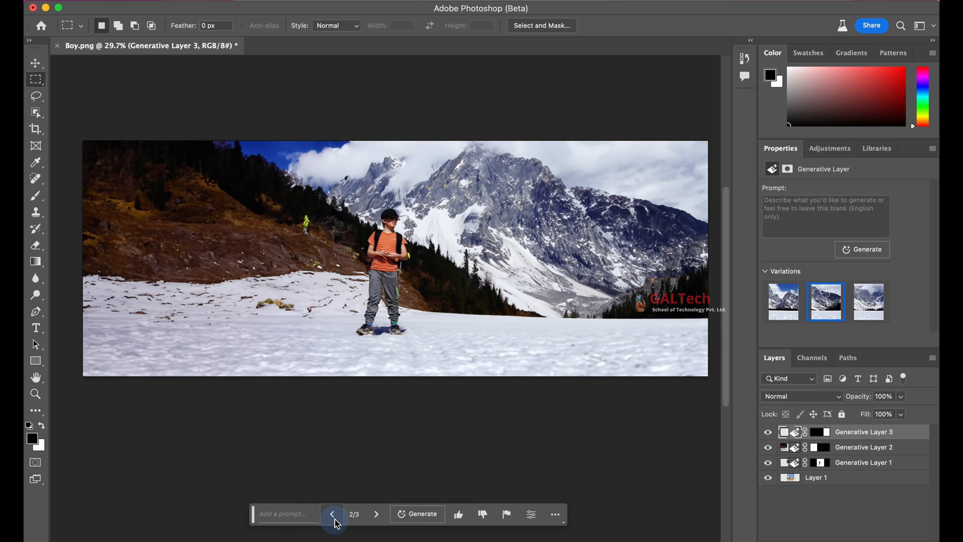
{"action": "left_click", "coordinate": [335, 519]}
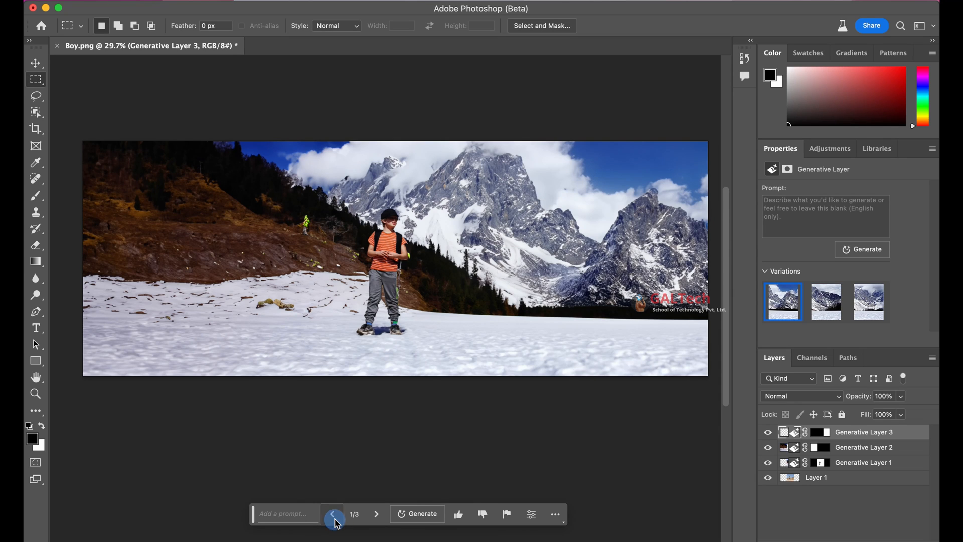
{"action": "left_click", "coordinate": [371, 514]}
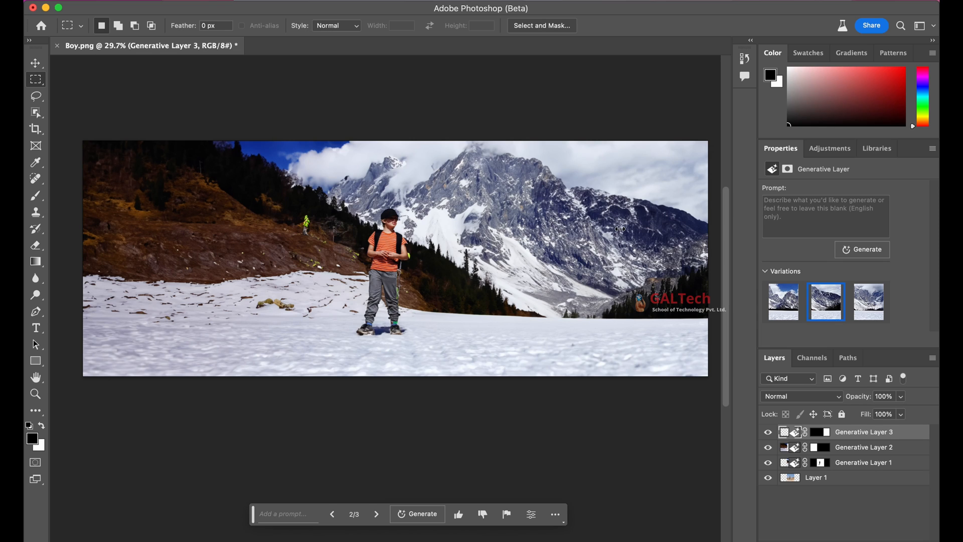
Extend the canvas downward with the Crop tool to add a wide empty strip below the snowy foreground.
{"action": "scroll", "coordinate": [620, 229], "scroll_direction": "down", "scroll_amount": 3}
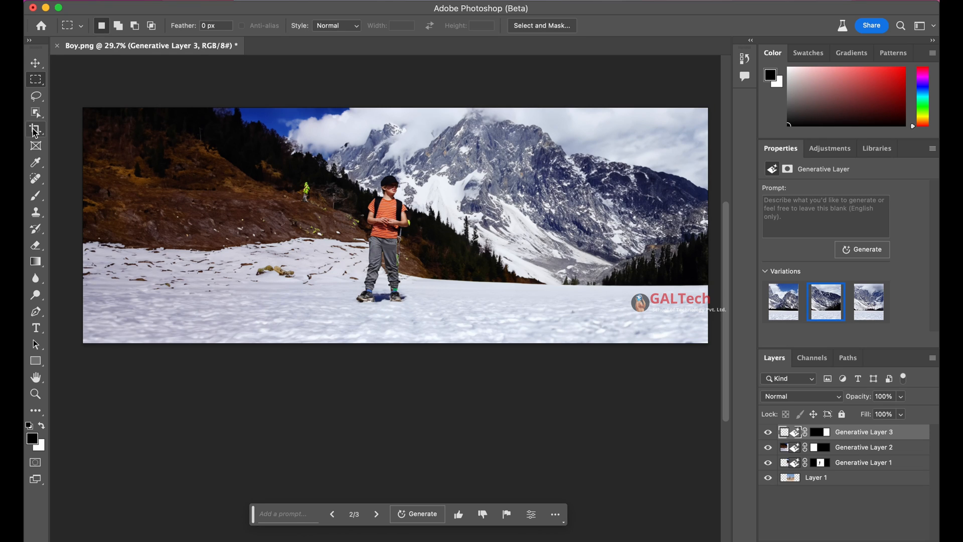
{"action": "left_click", "coordinate": [34, 131]}
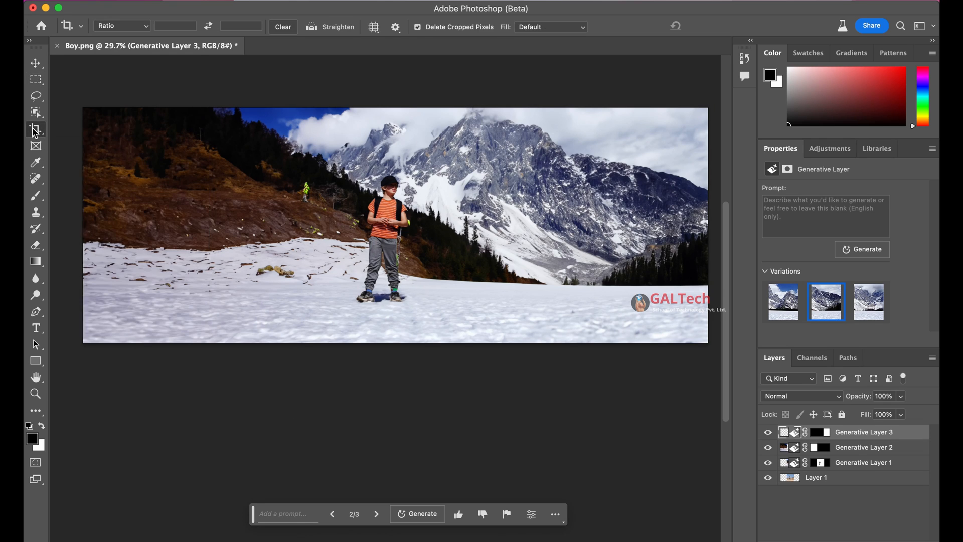
{"action": "left_click_drag", "start_coordinate": [389, 345], "coordinate": [382, 403]}
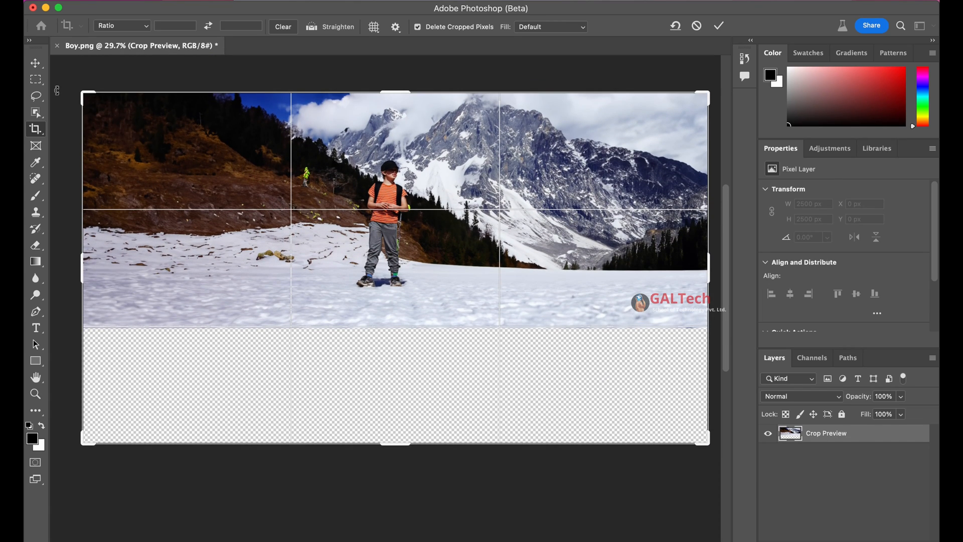
Select the empty canvas below the photo with a narrow overlap and fill it using Generative Fill without a prompt.
{"action": "left_click", "coordinate": [36, 79]}
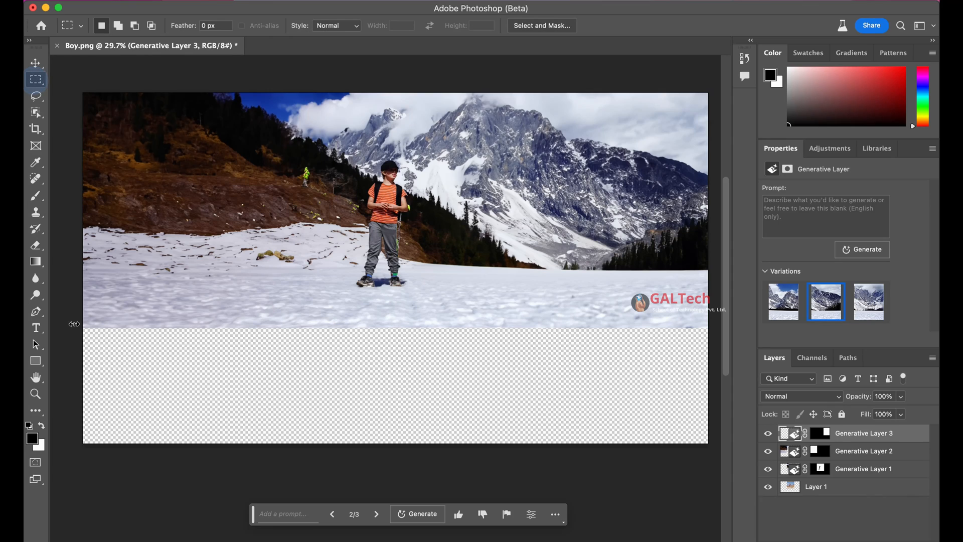
{"action": "mouse_move", "coordinate": [80, 319]}
{"action": "left_mouse_down"}
{"action": "mouse_move", "coordinate": [240, 419]}
{"action": "mouse_move", "coordinate": [382, 432]}
{"action": "mouse_move", "coordinate": [641, 427]}
{"action": "mouse_move", "coordinate": [711, 444]}
{"action": "left_mouse_up"}
{"action": "left_click", "coordinate": [290, 516]}
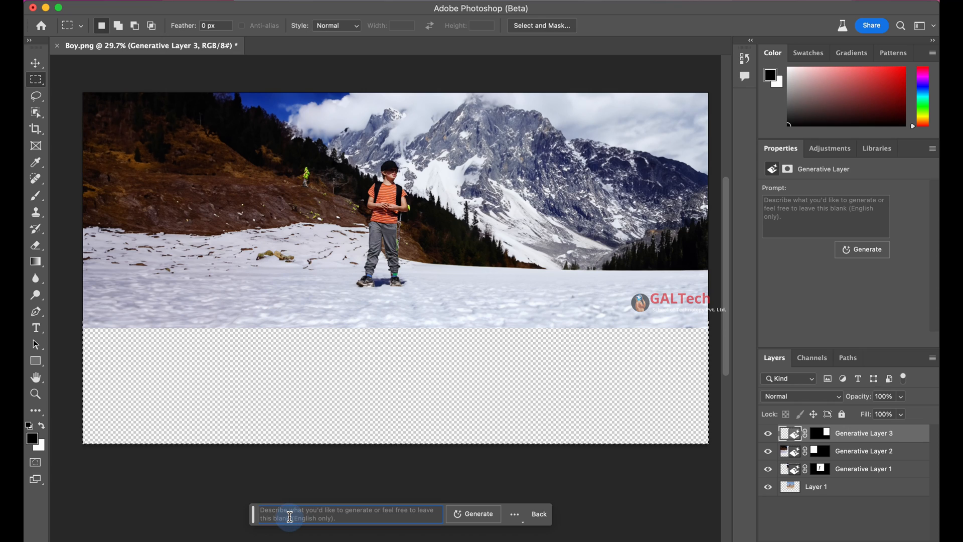
{"action": "left_click", "coordinate": [475, 514]}
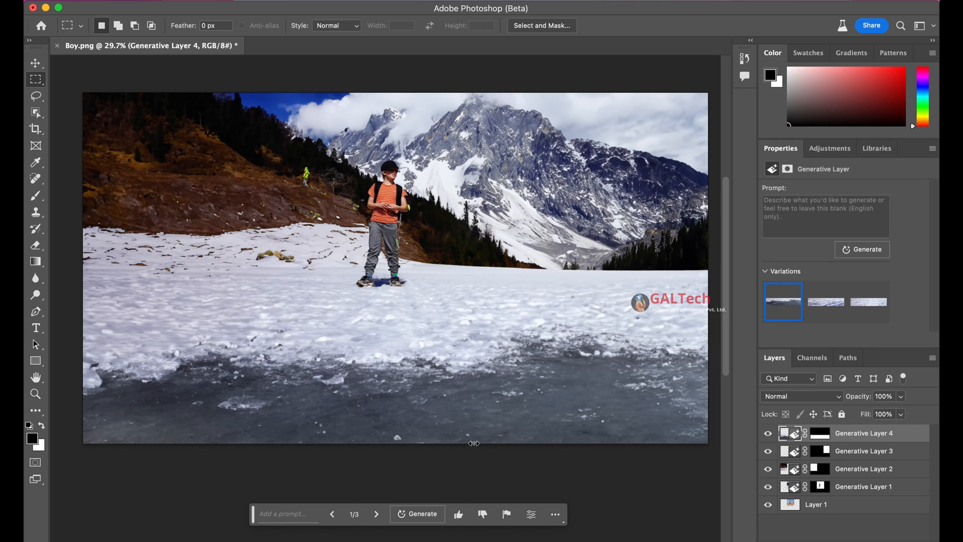
Compare the variations generated for the snowy foreground extension and keep the second one.
{"action": "left_click", "coordinate": [816, 305]}
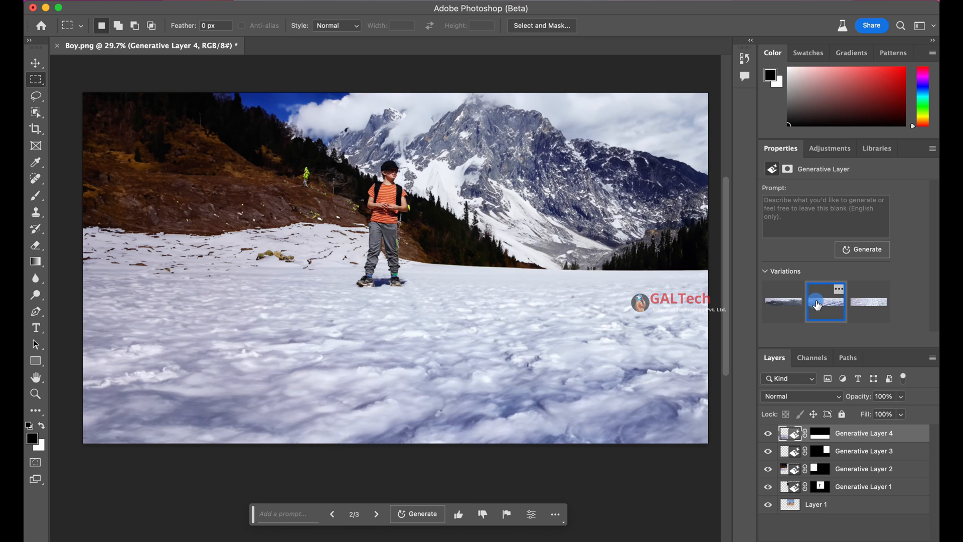
{"action": "left_click", "coordinate": [873, 312]}
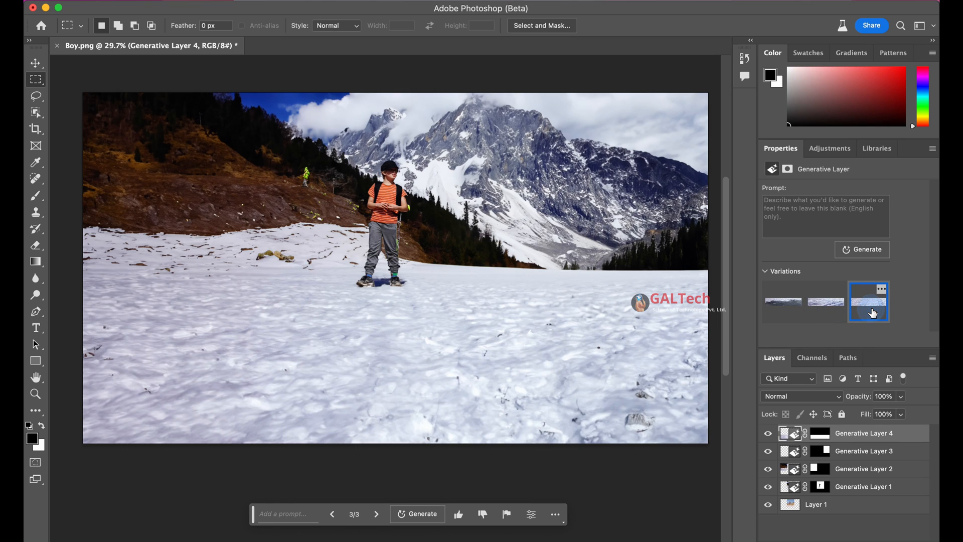
{"action": "left_click", "coordinate": [831, 308]}
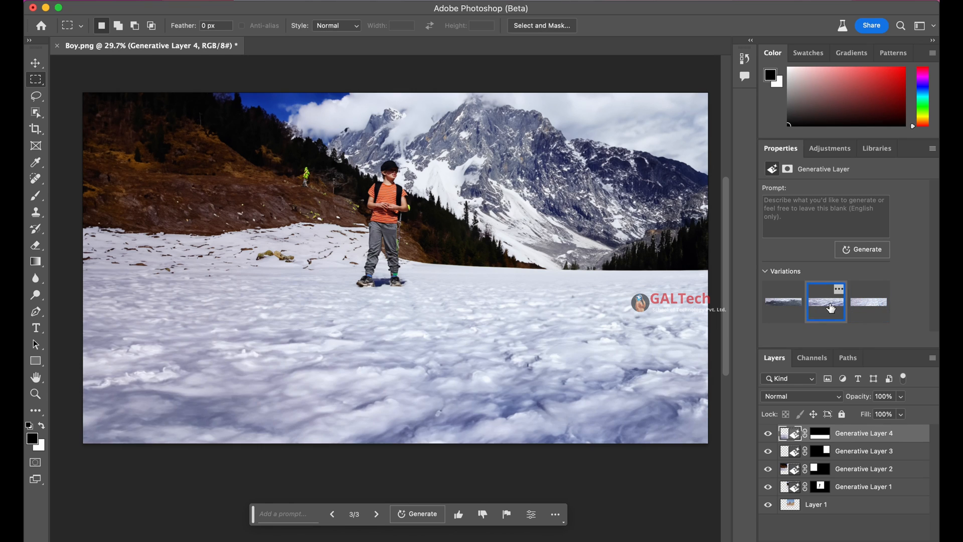
{"action": "left_click", "coordinate": [875, 308]}
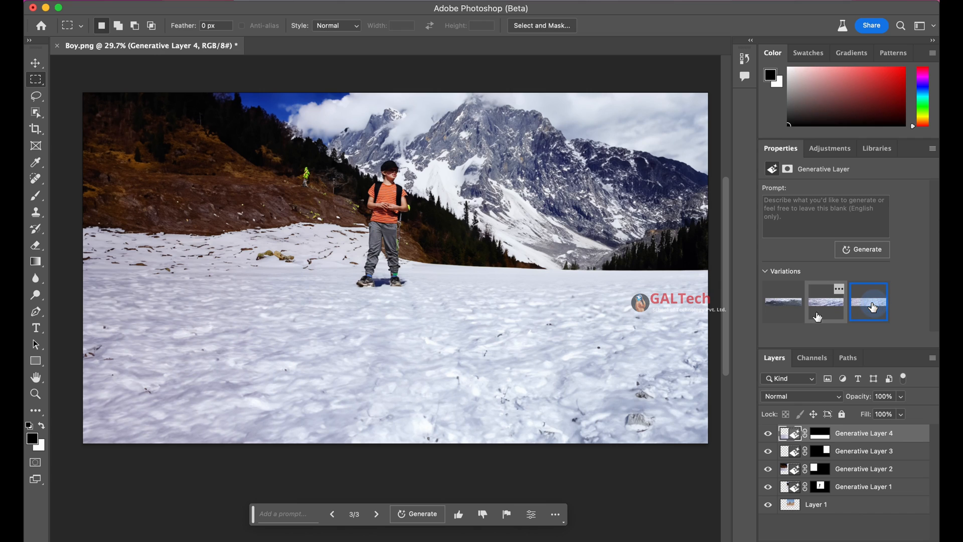
{"action": "left_click", "coordinate": [835, 308]}
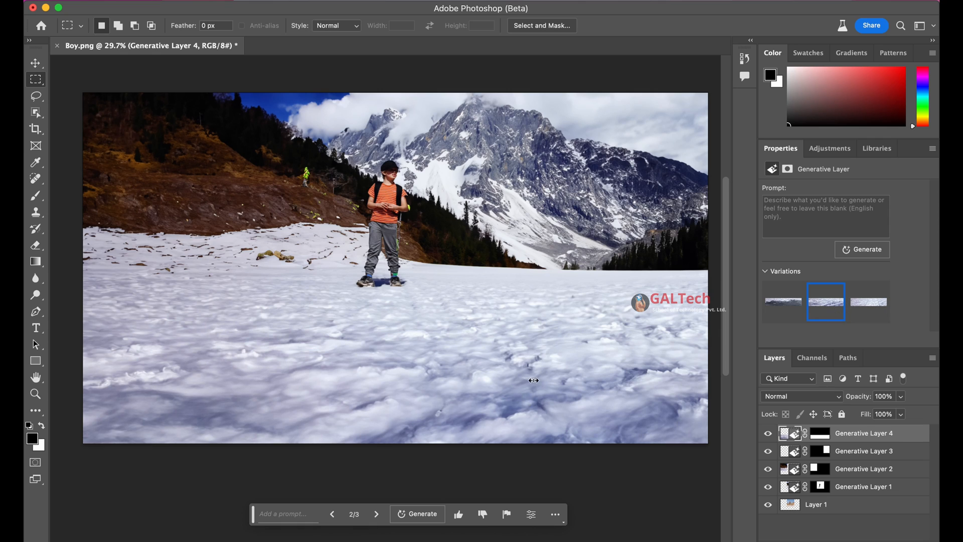
{"action": "scroll", "coordinate": [527, 383], "scroll_direction": "down", "scroll_amount": 5}
{"action": "scroll", "coordinate": [519, 349], "scroll_direction": "up", "scroll_amount": 4}
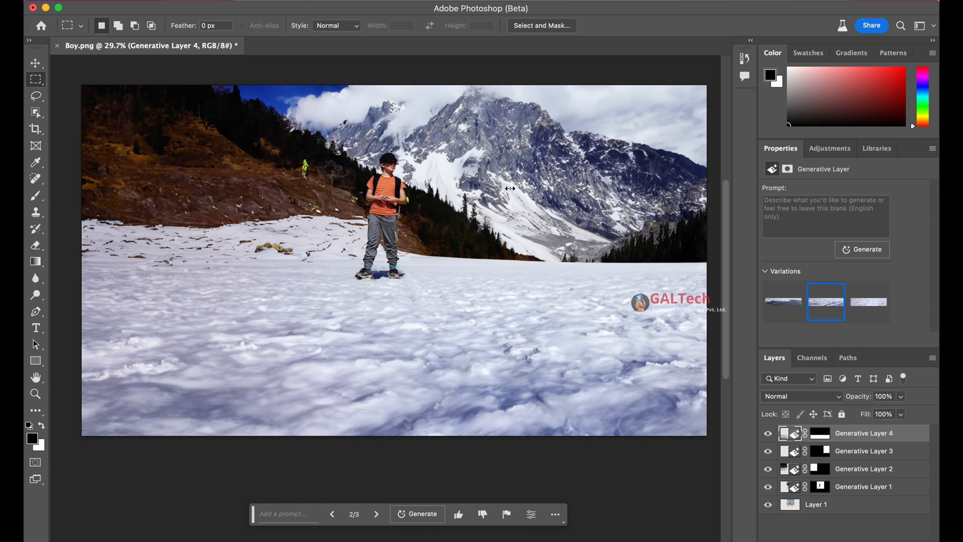
{"action": "scroll", "coordinate": [459, 396], "scroll_direction": "up", "scroll_amount": 2}
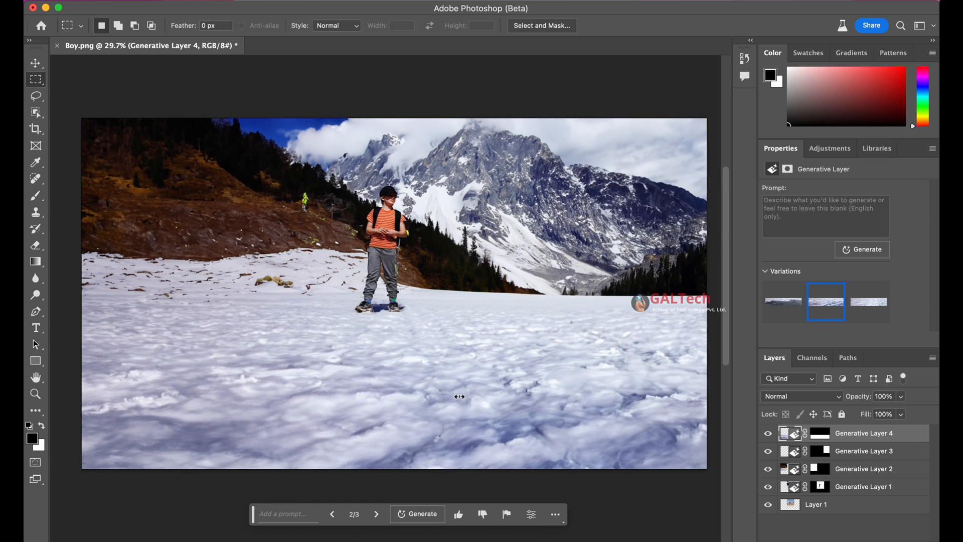